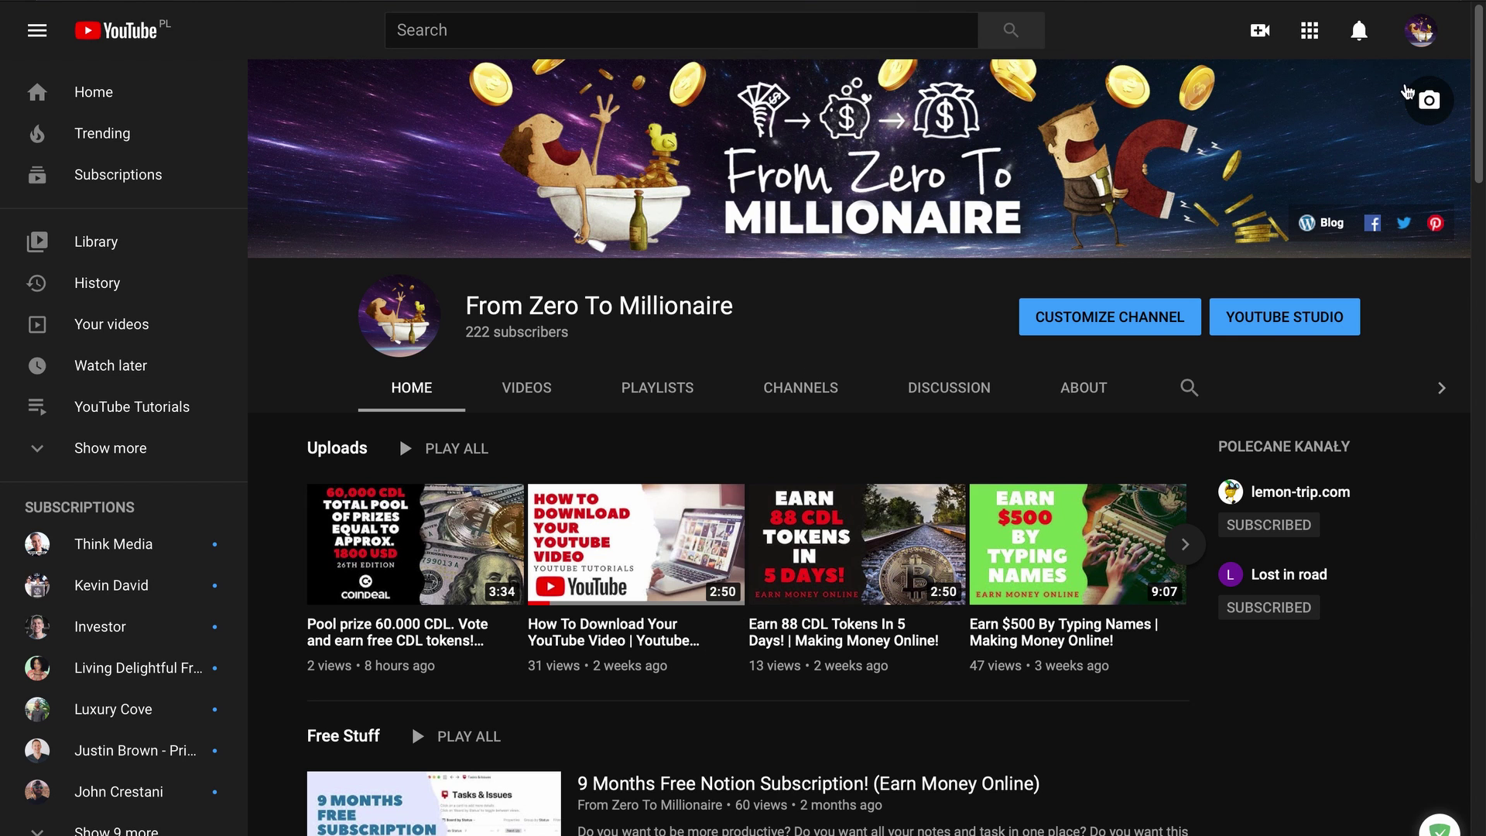
# Open the Test Earn Money playlist for editing from the channel's playlists in YouTube Studio
pyautogui.click(1416, 44)
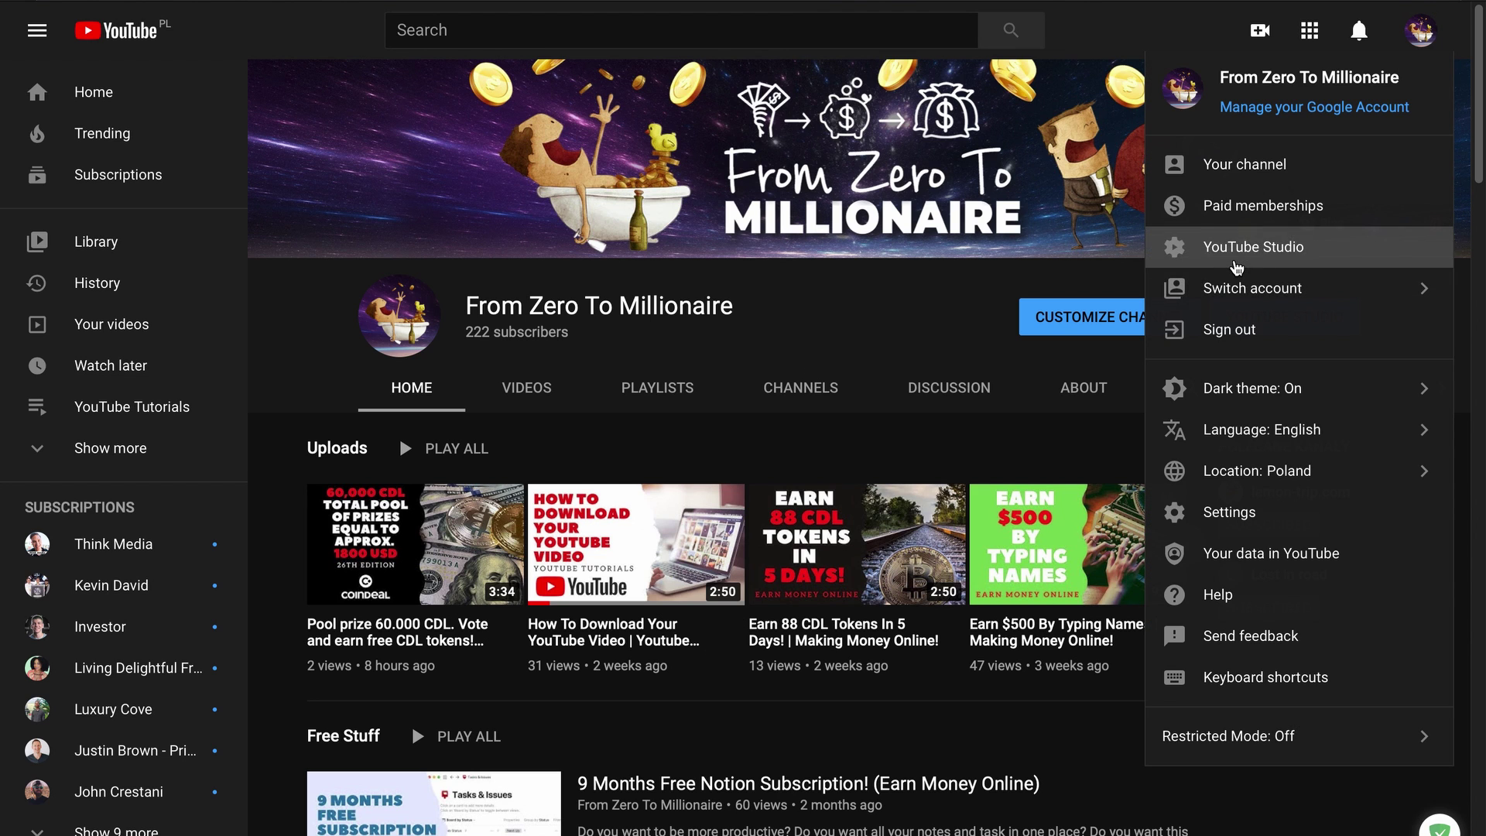
pyautogui.click(1237, 261)
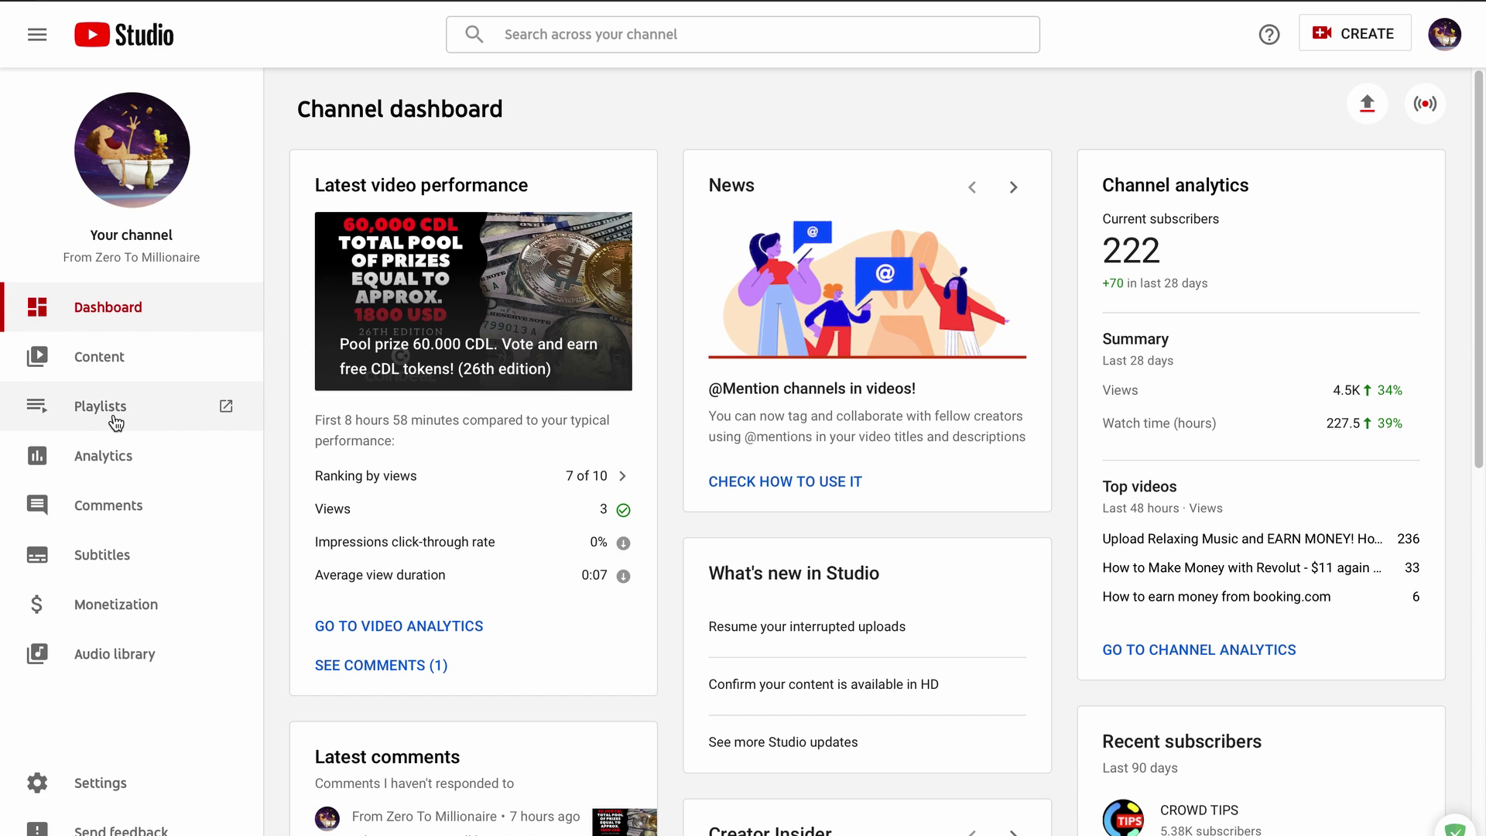
pyautogui.click(115, 422)
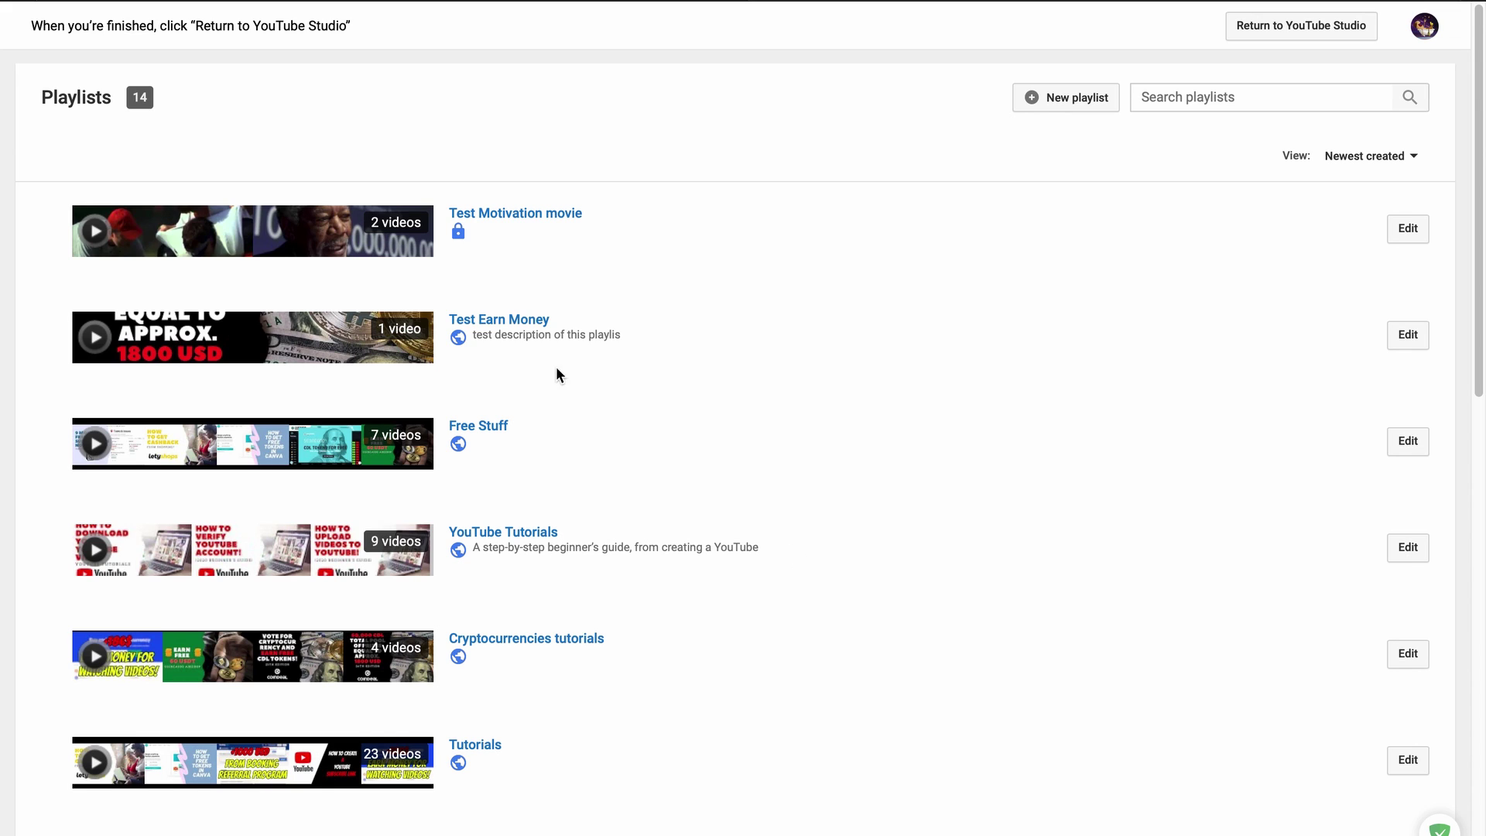
pyautogui.click(1393, 343)
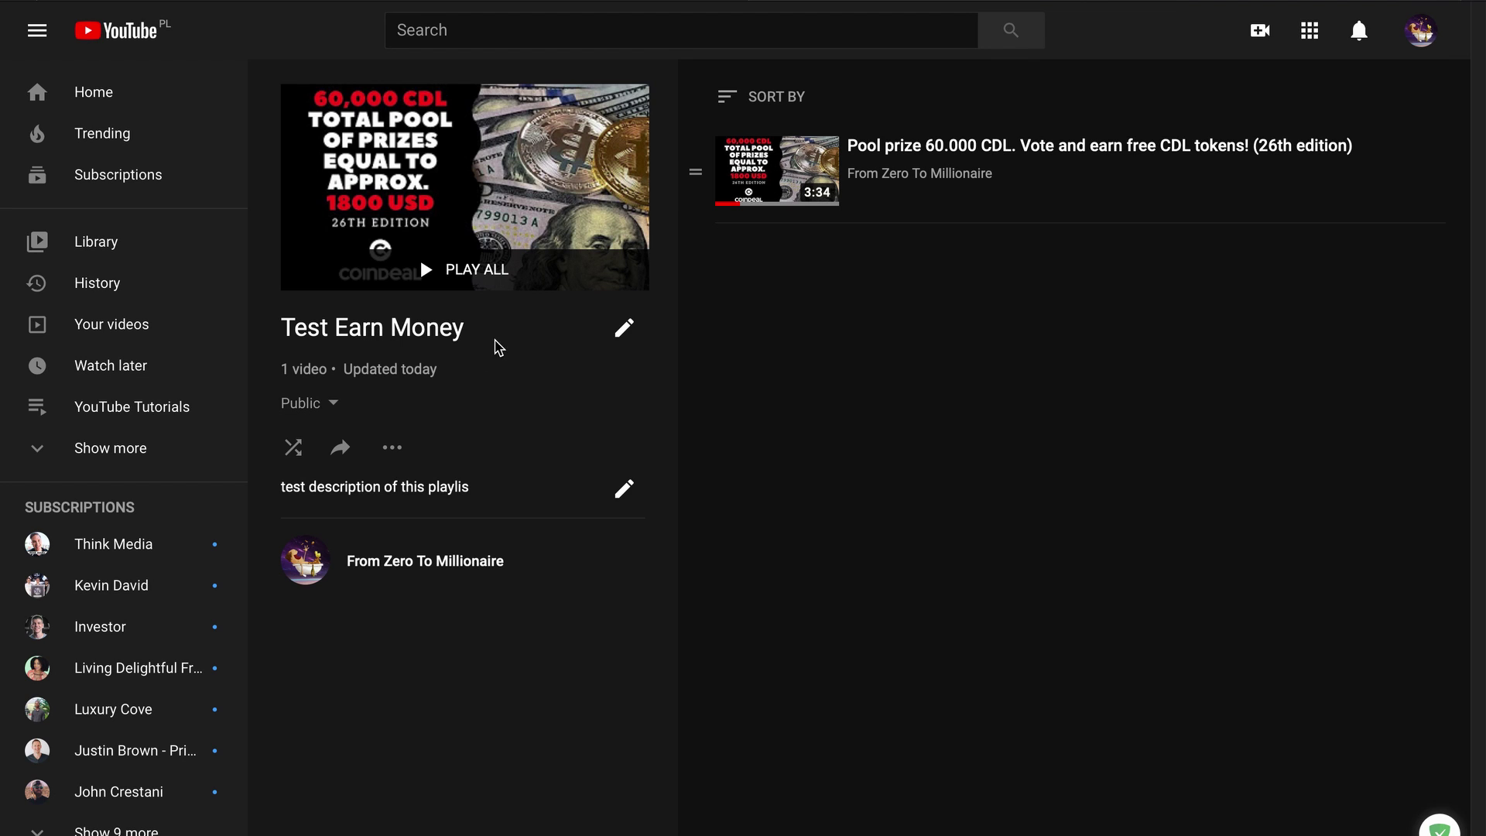
# Rename the playlist as "Test Earn Money - 2020" and save the title
pyautogui.click(624, 328)
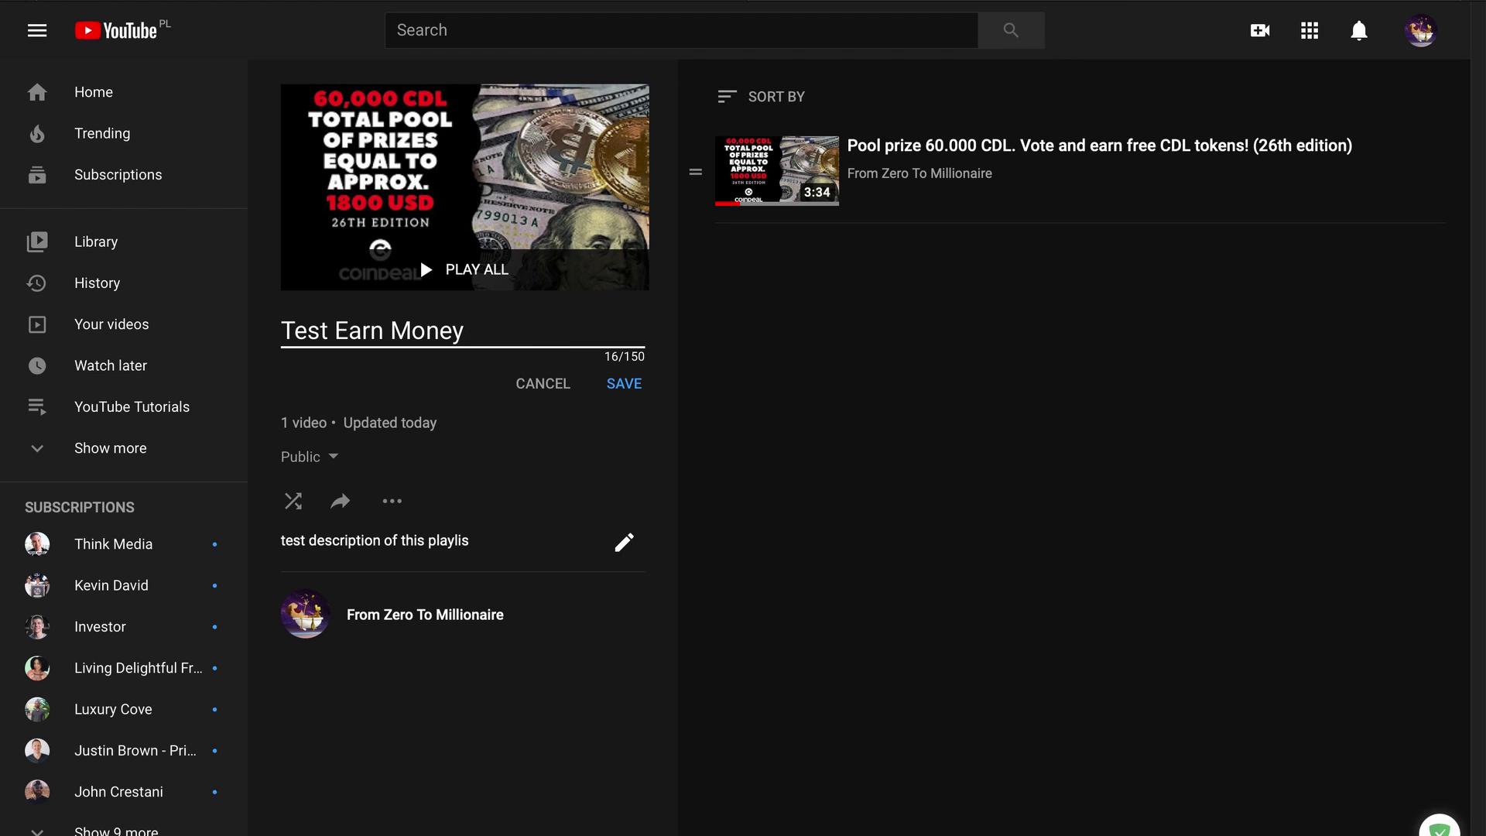
pyautogui.write('- 2020')
pyautogui.click(624, 384)
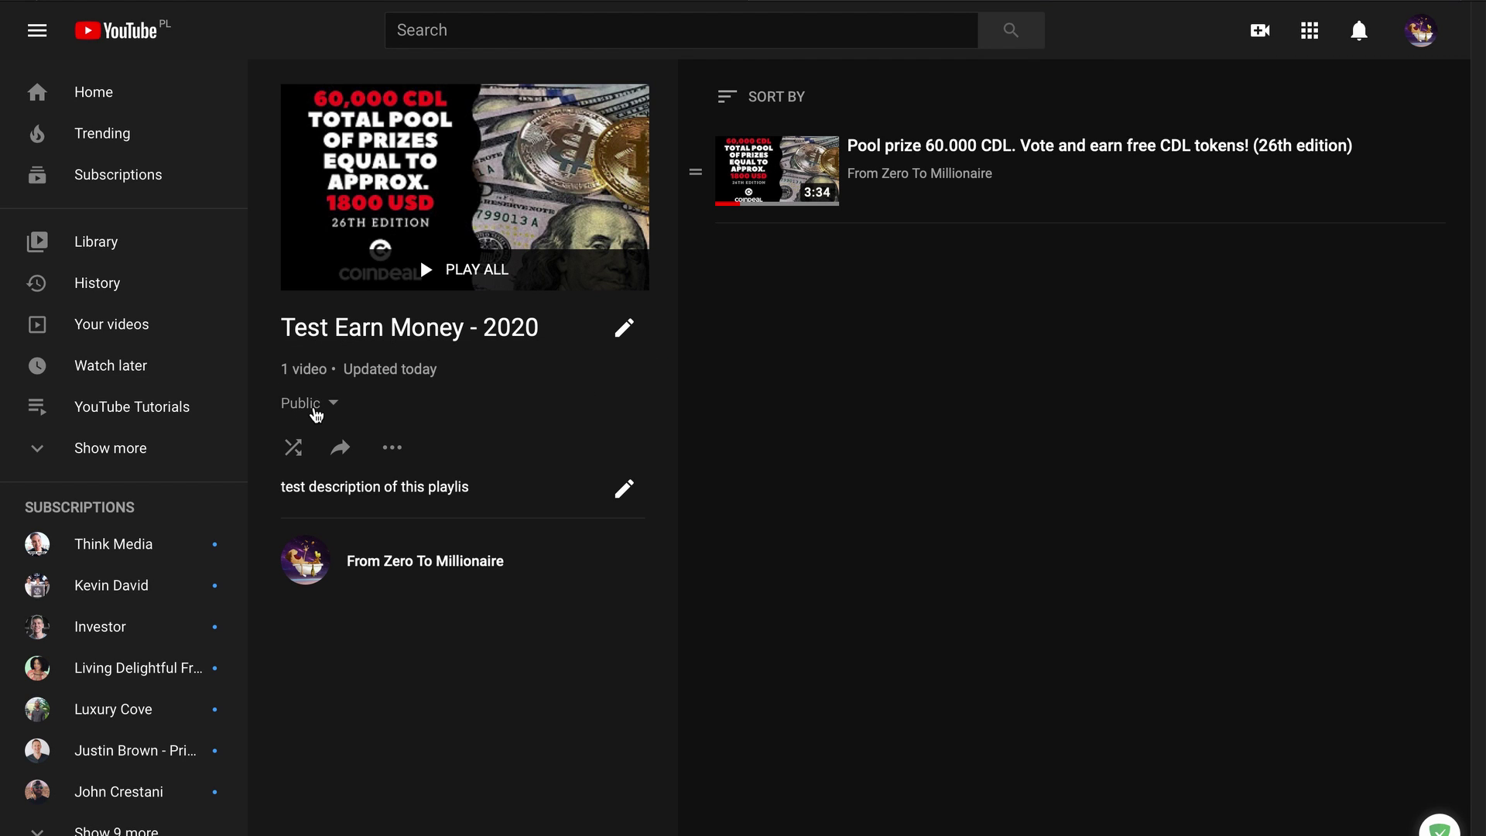
# Set the playlist's privacy to Private and save its description as "test description of this playlis - 2020"
pyautogui.click(316, 414)
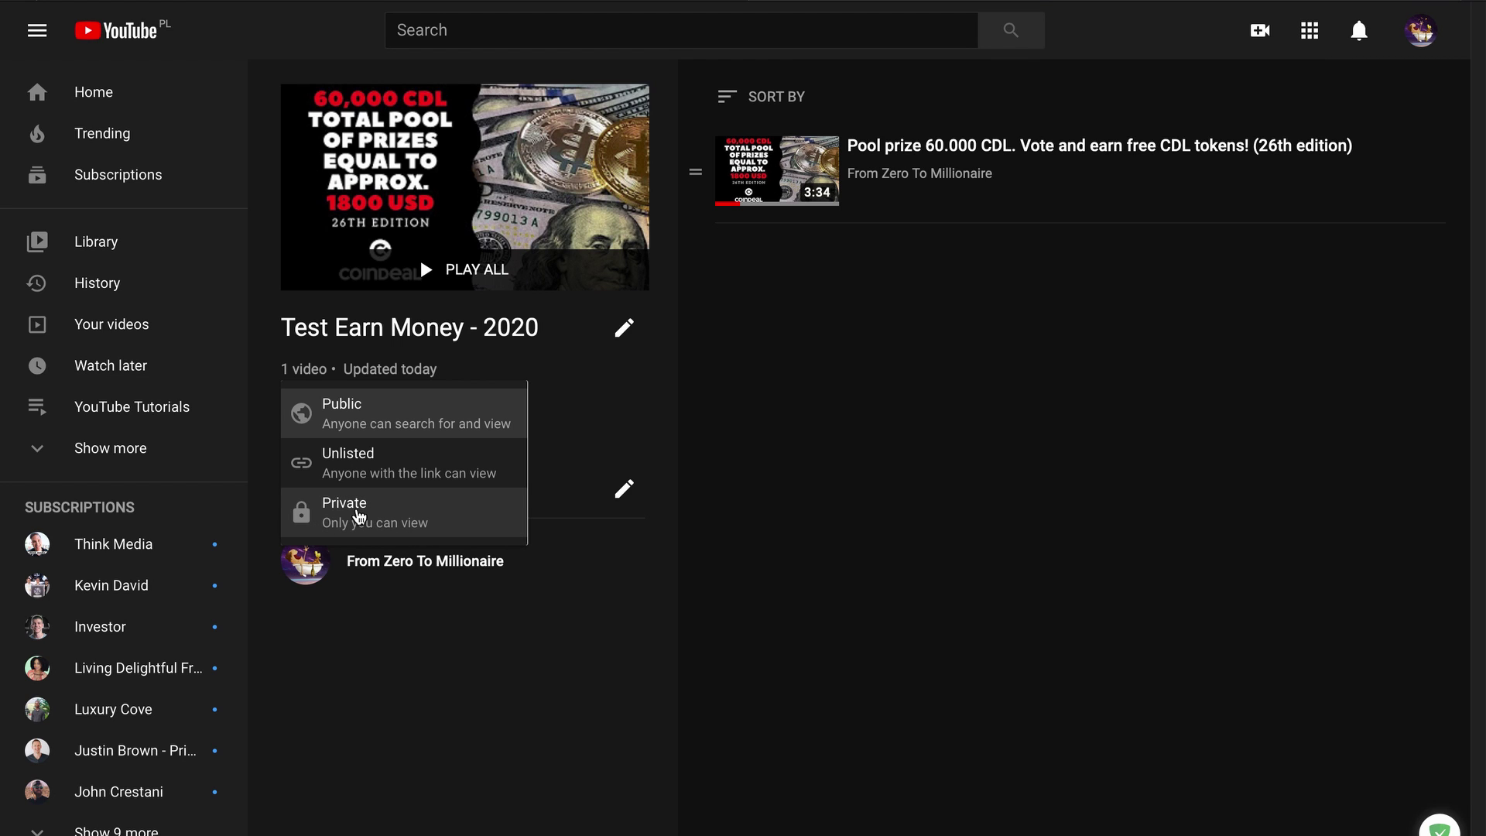
pyautogui.click(359, 516)
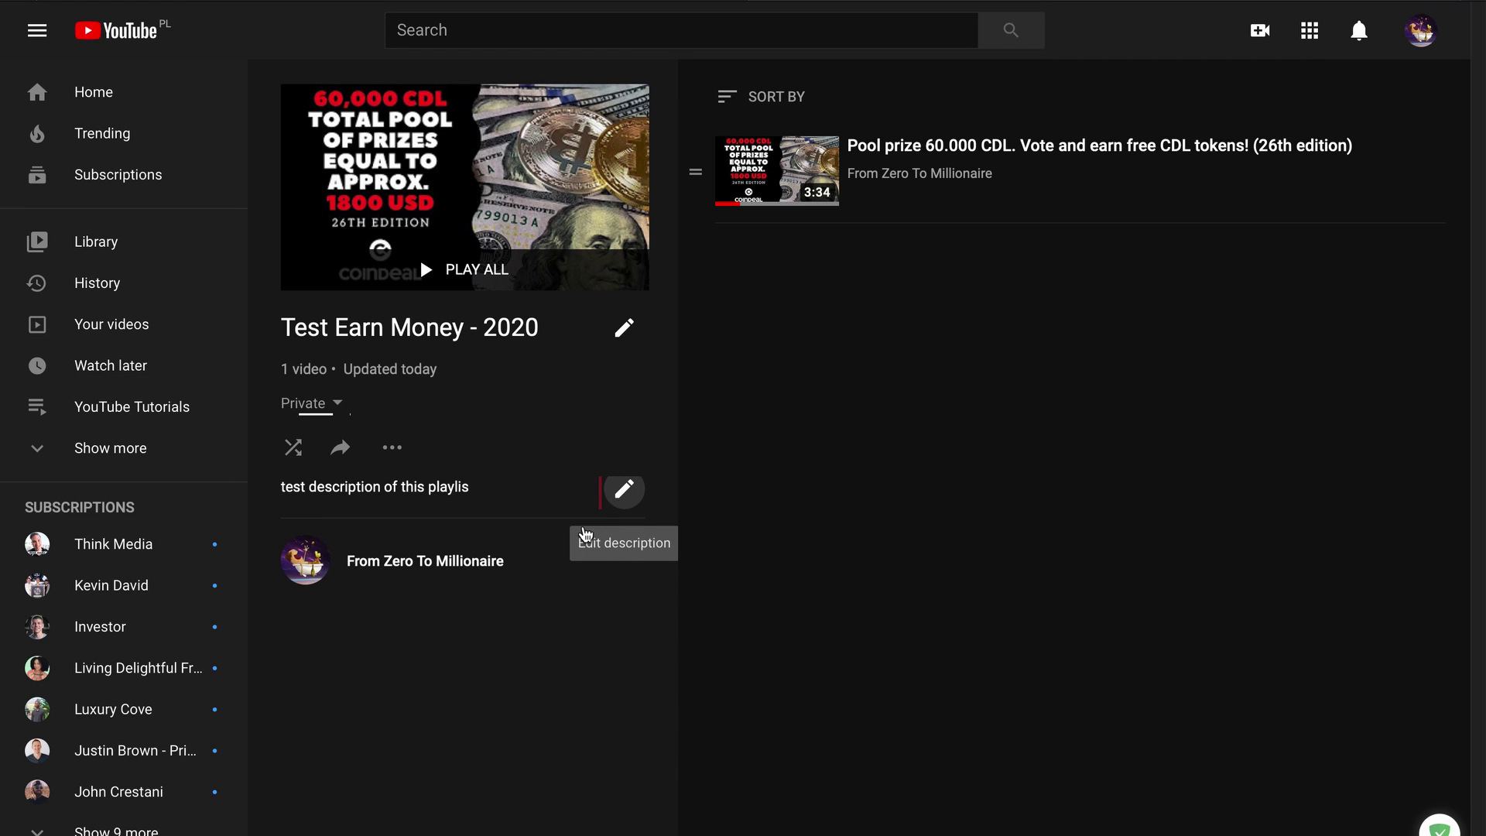
pyautogui.click(586, 533)
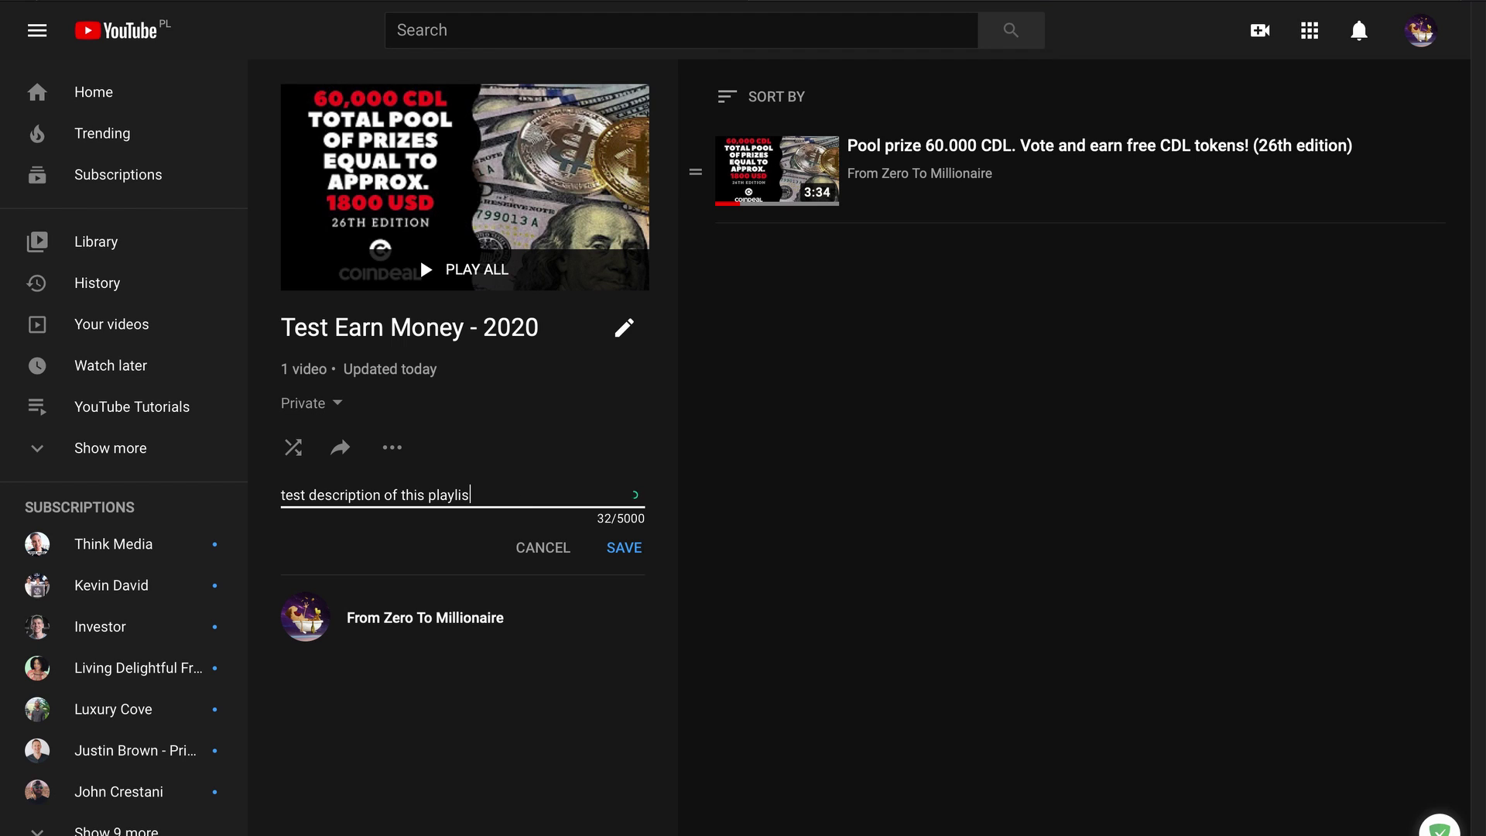
pyautogui.write('- 2020')
pyautogui.click(624, 548)
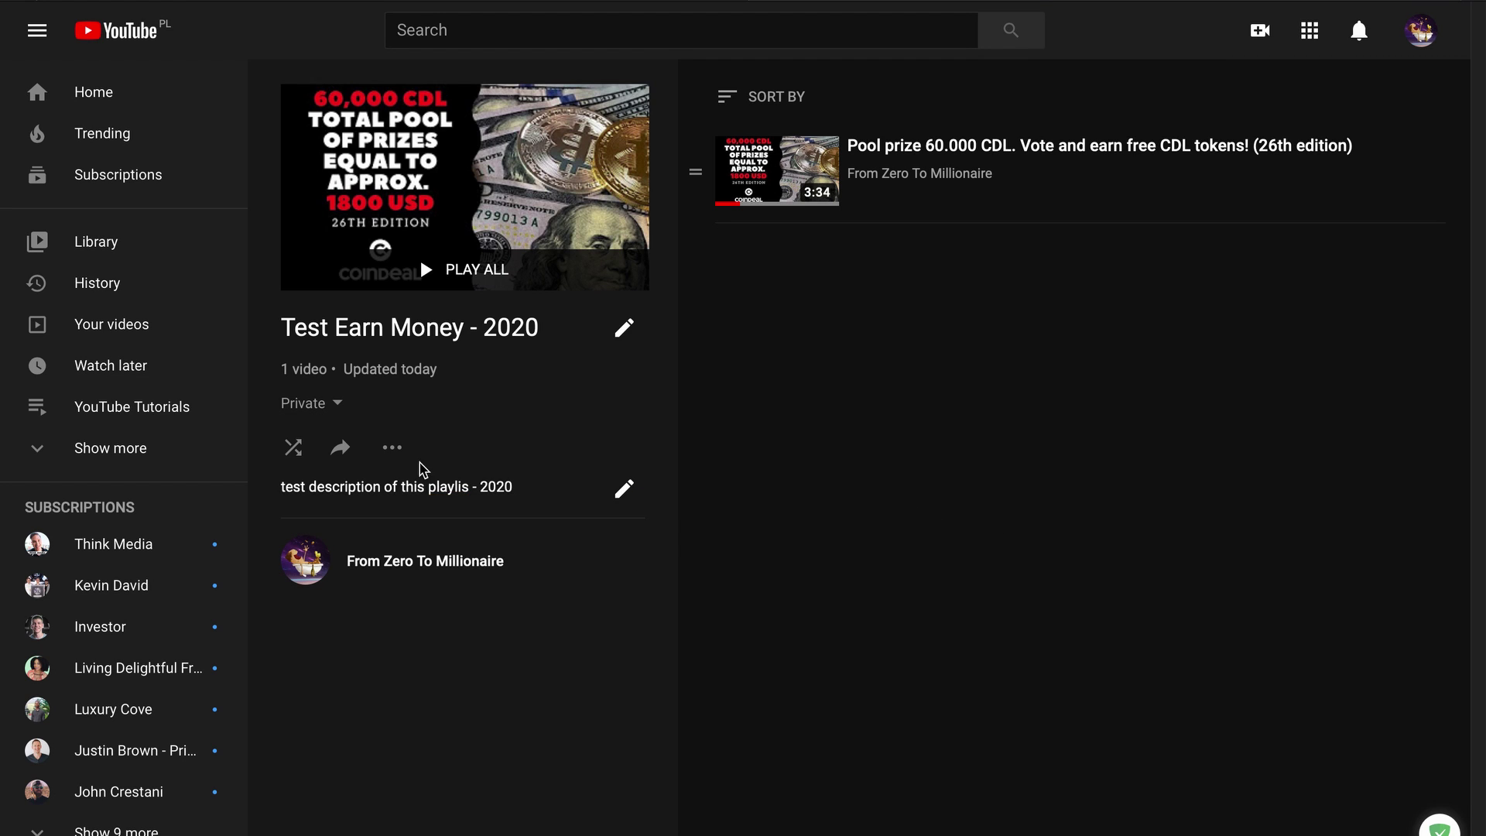
# Allow new collaborators in the playlist's collaboration options
pyautogui.click(378, 447)
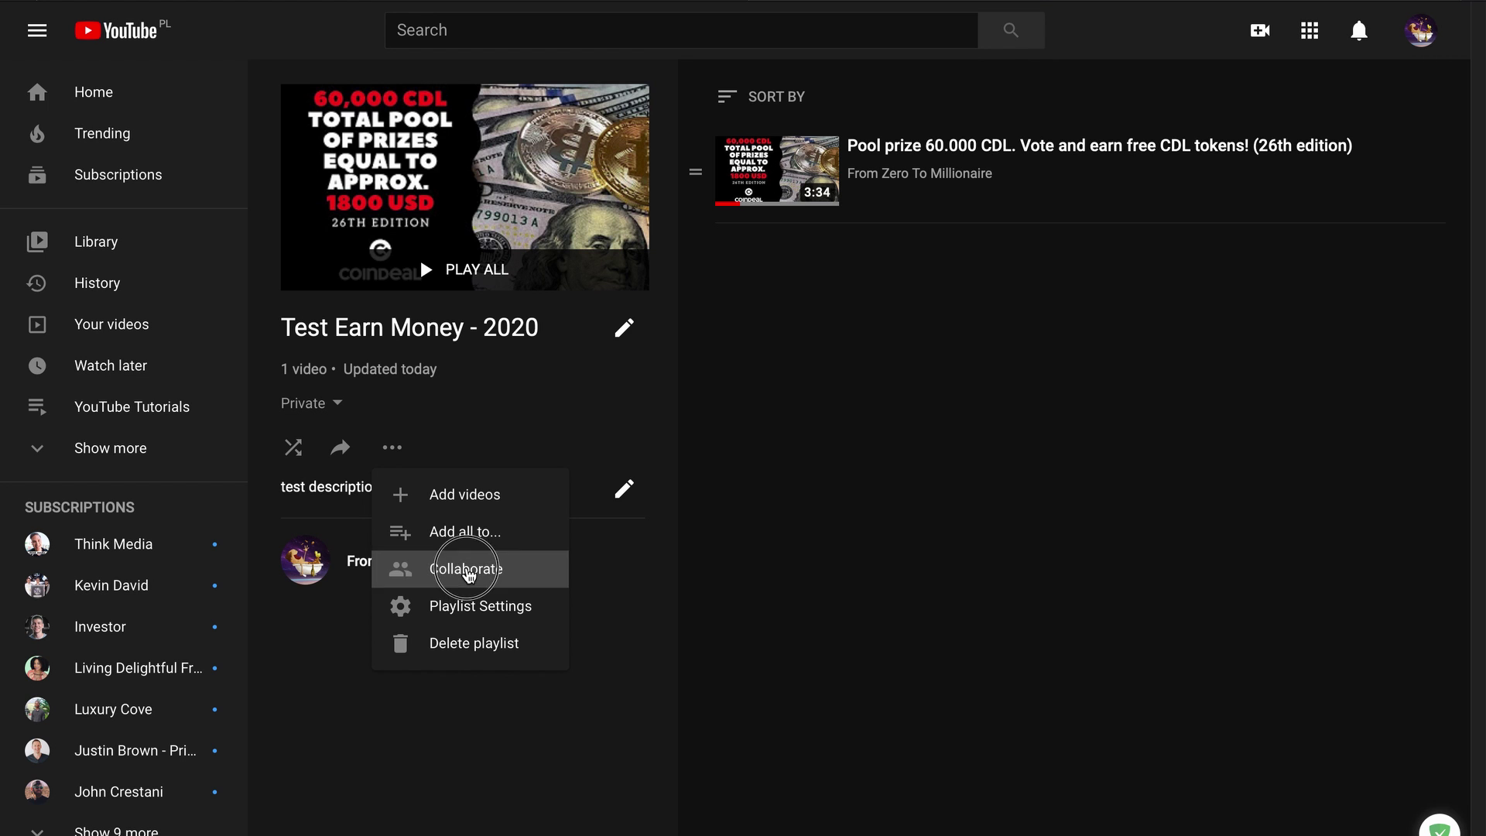
pyautogui.click(468, 569)
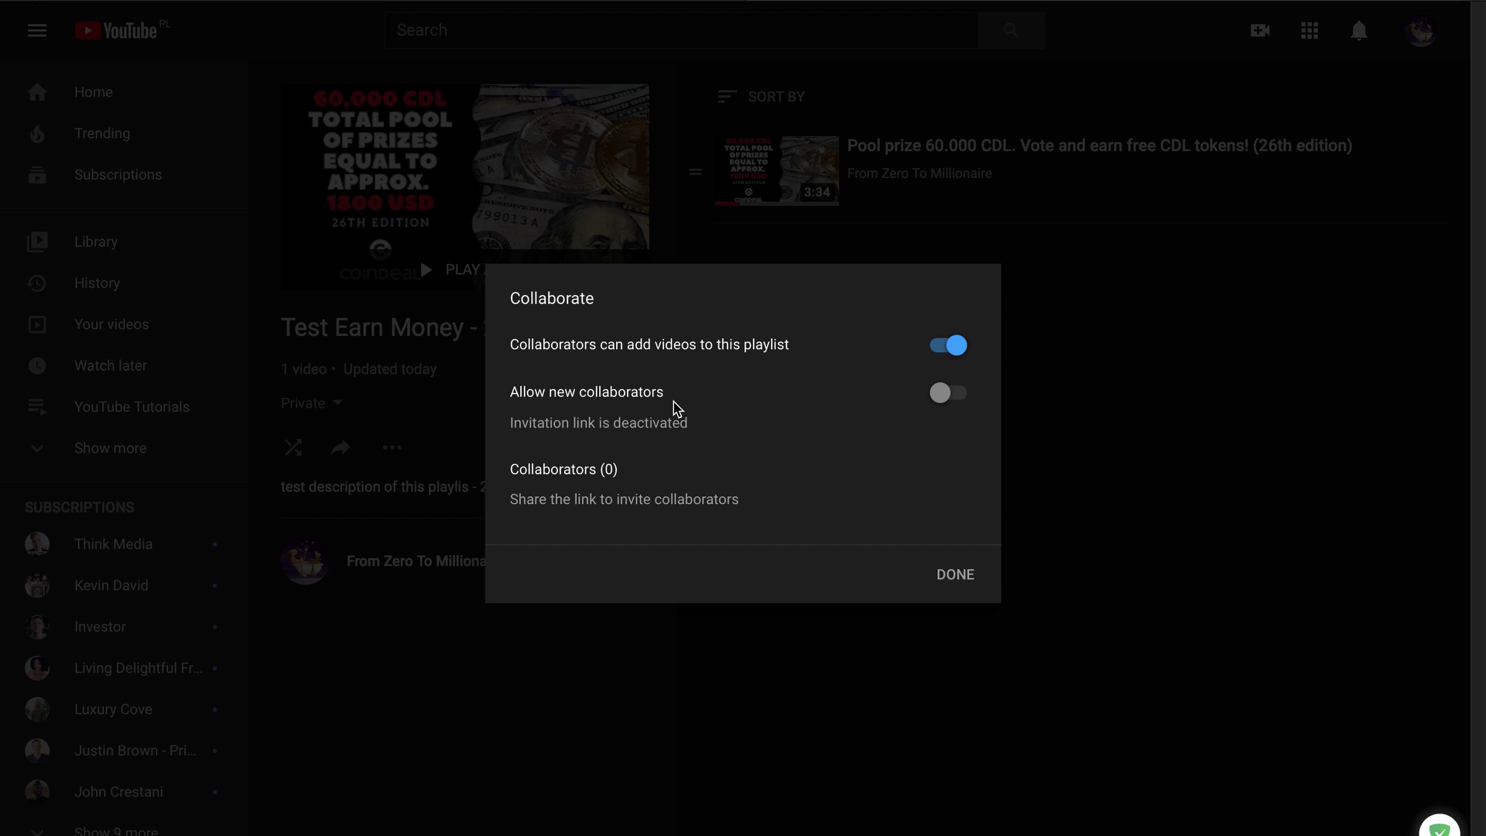
pyautogui.click(942, 392)
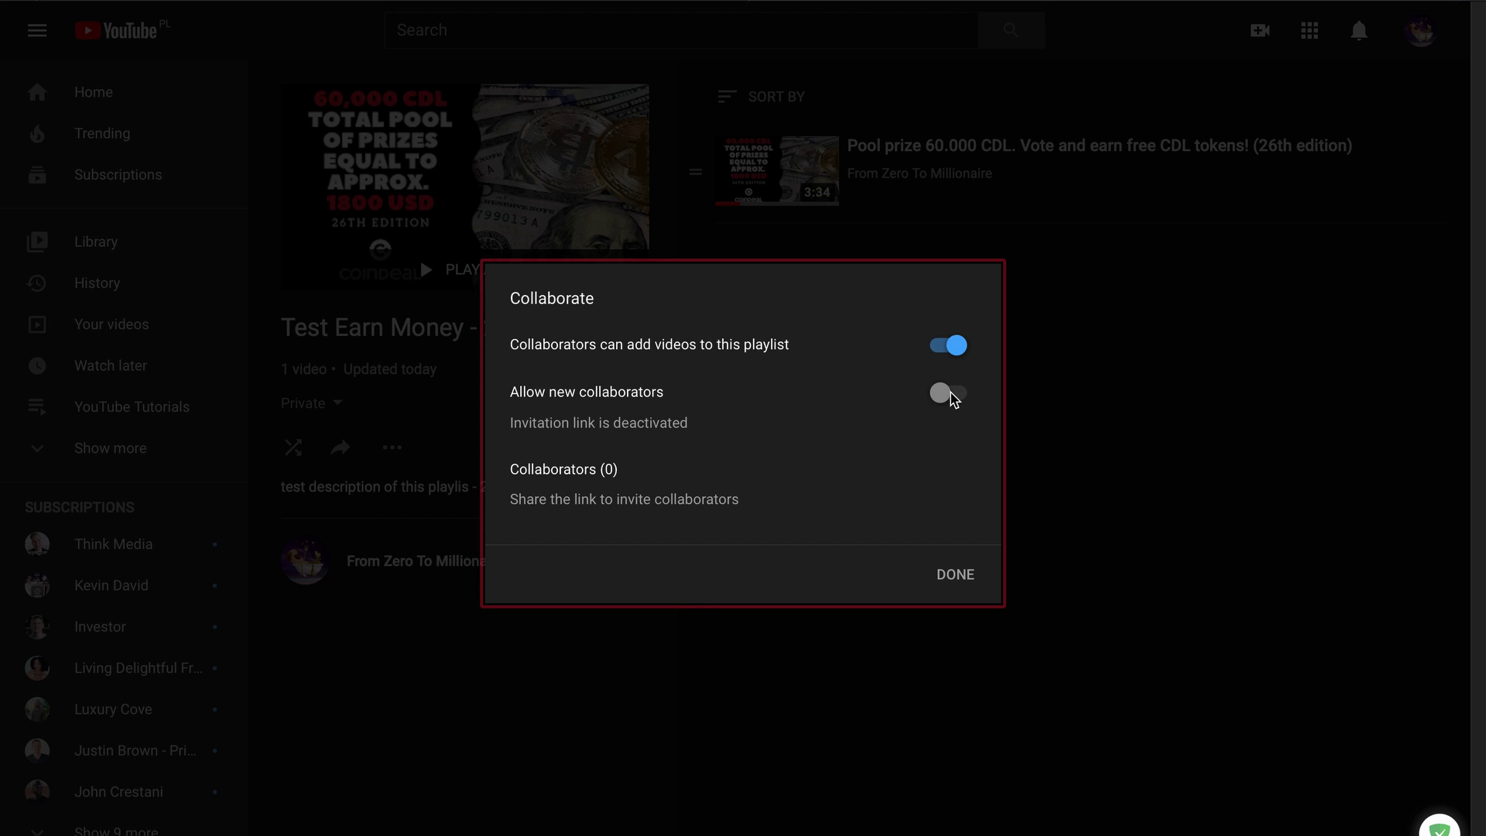
pyautogui.click(953, 392)
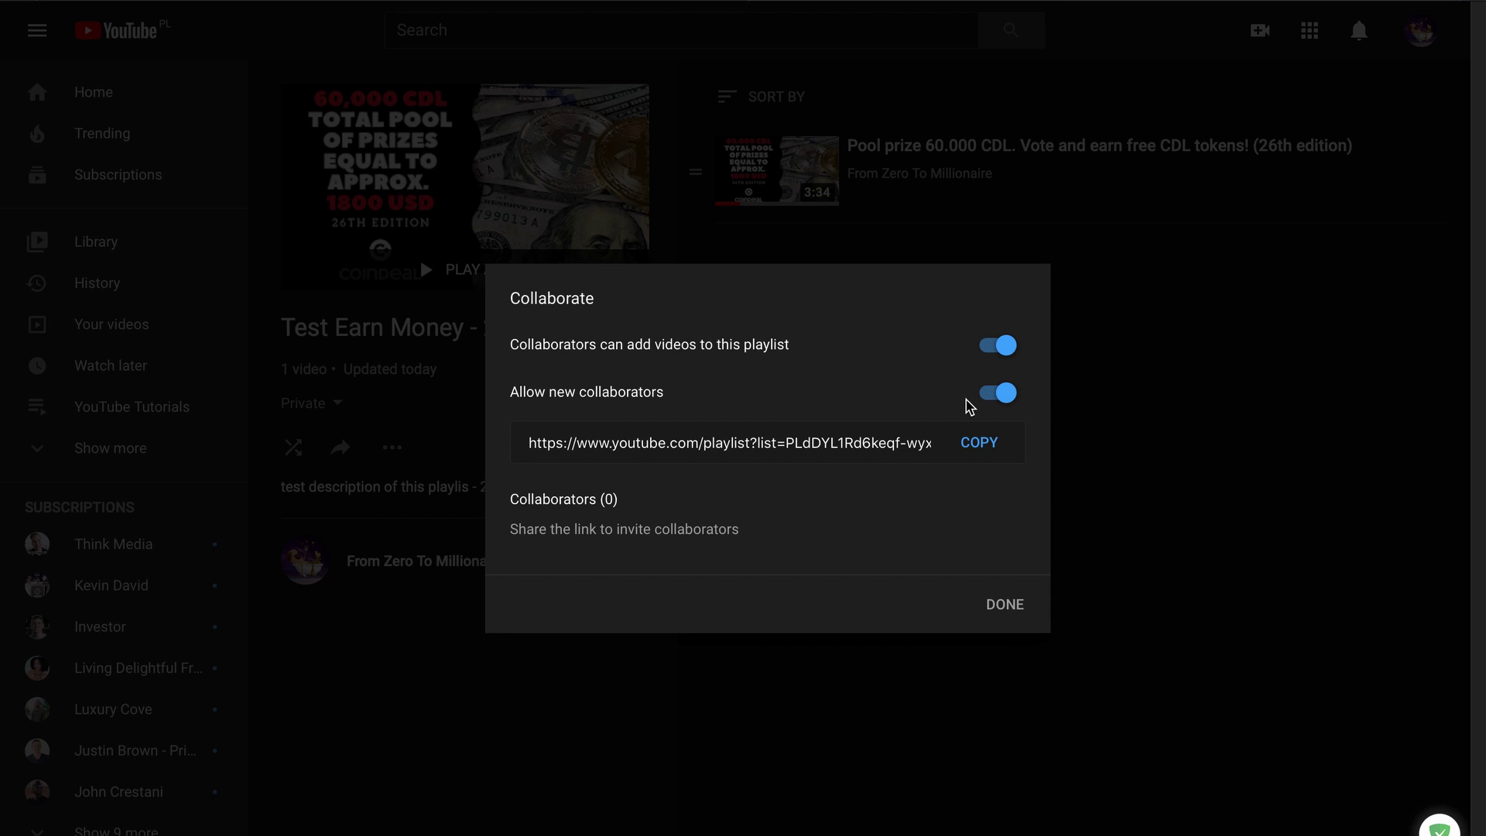
# Disallow new collaborators, turn off collaborators adding videos to the playlist, and close the collaboration options
pyautogui.click(992, 393)
pyautogui.click(967, 350)
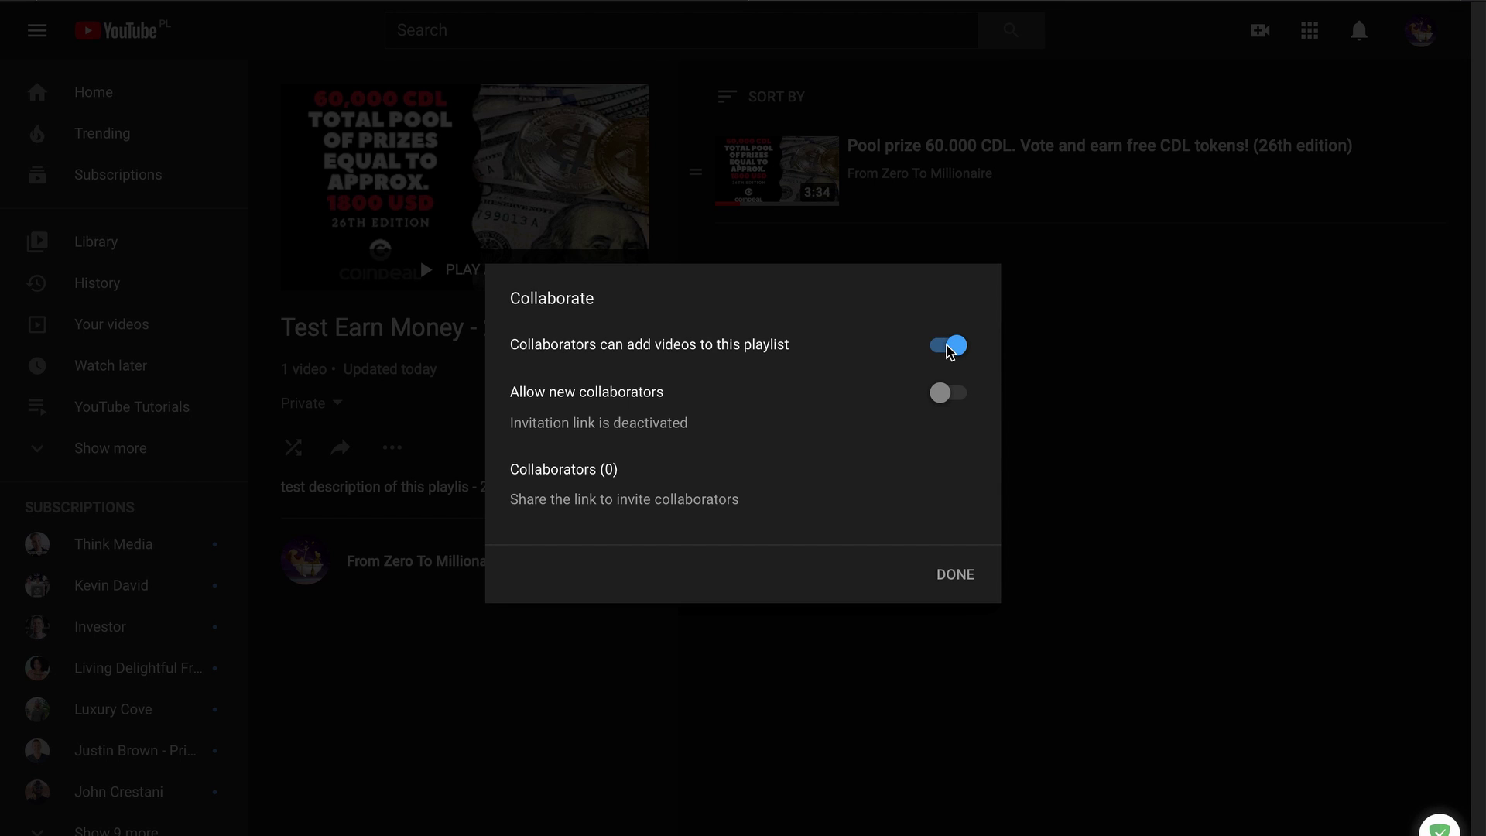
pyautogui.click(951, 349)
pyautogui.click(964, 596)
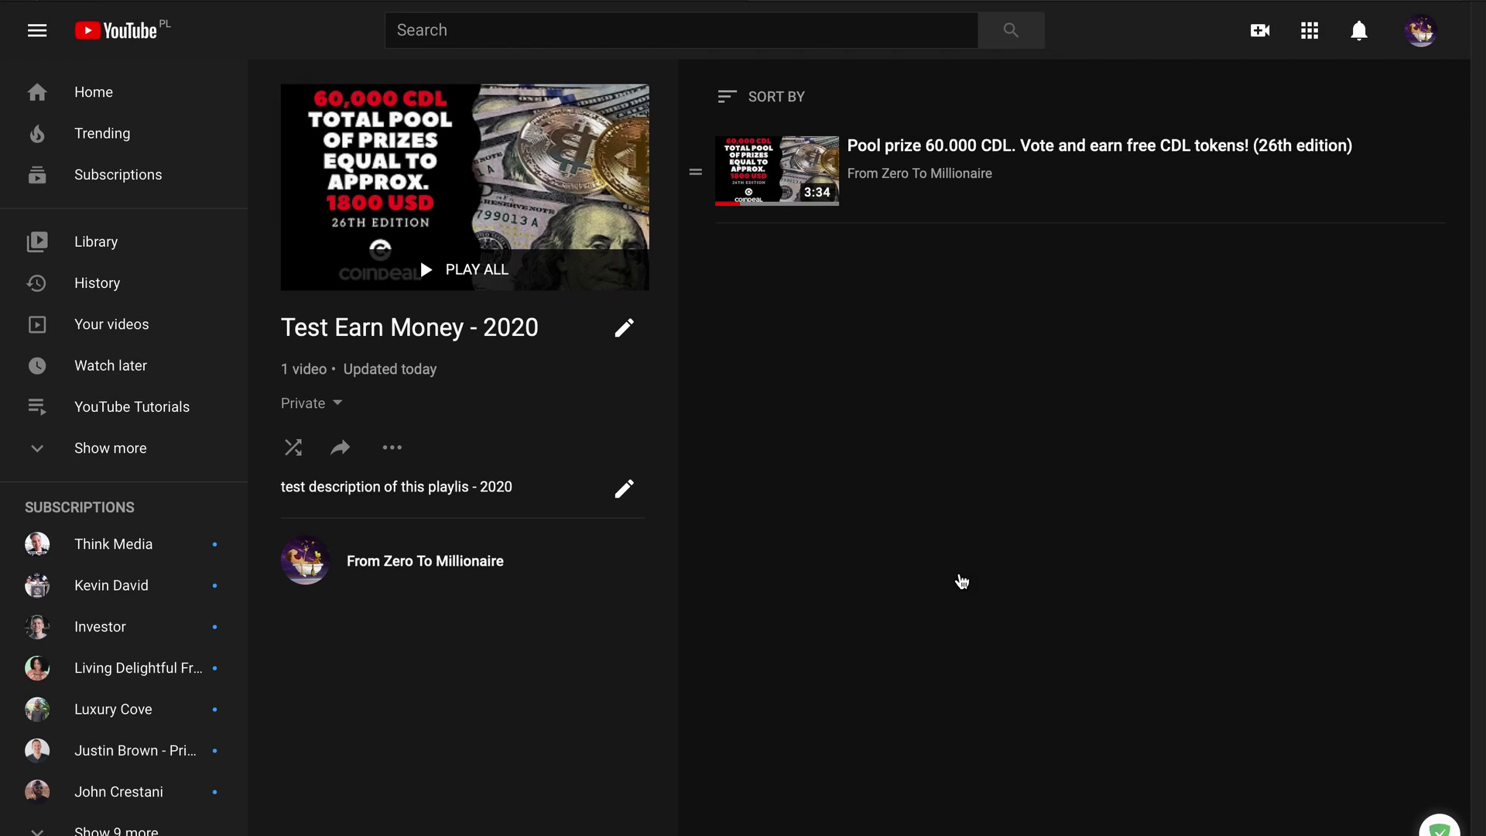
# Turn on adding new videos to the top of the playlist and open its advanced settings
pyautogui.click(392, 450)
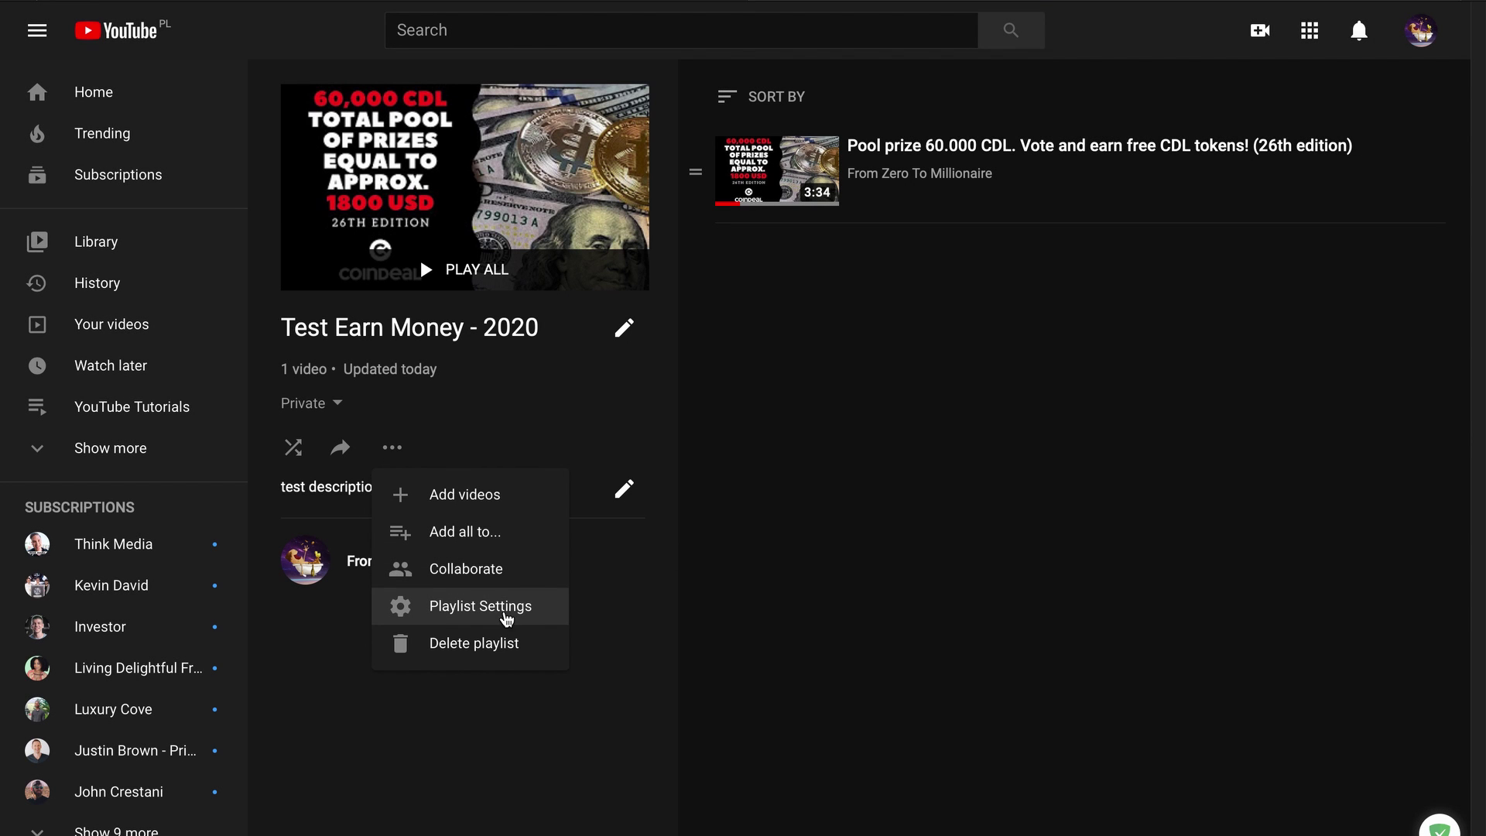
pyautogui.click(507, 619)
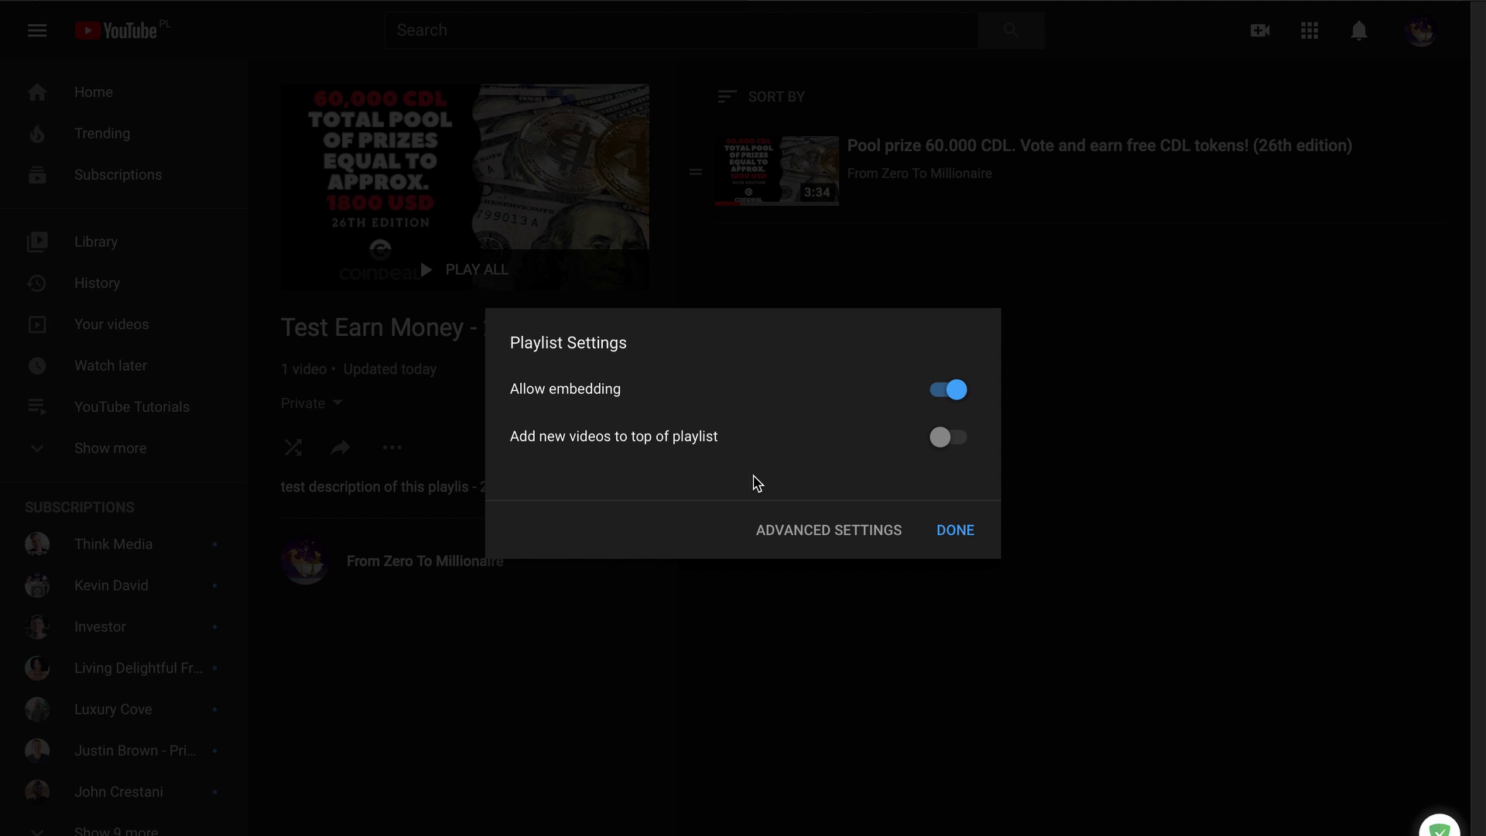
pyautogui.click(952, 440)
pyautogui.click(857, 534)
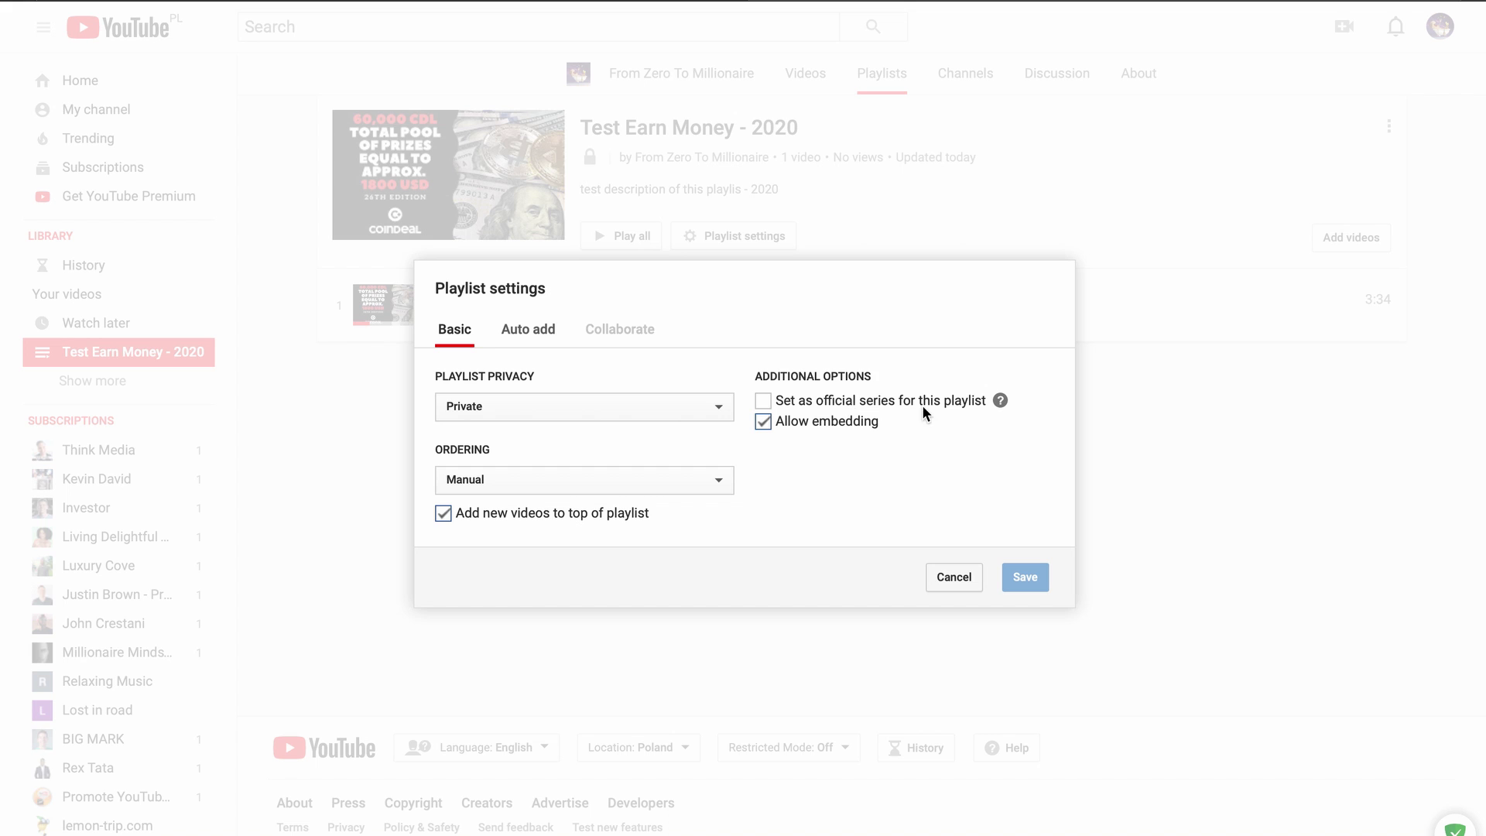
# Examine the official series option and the available video ordering choices in the basic playlist settings
pyautogui.moveTo(1002, 413)
pyautogui.click(476, 485)
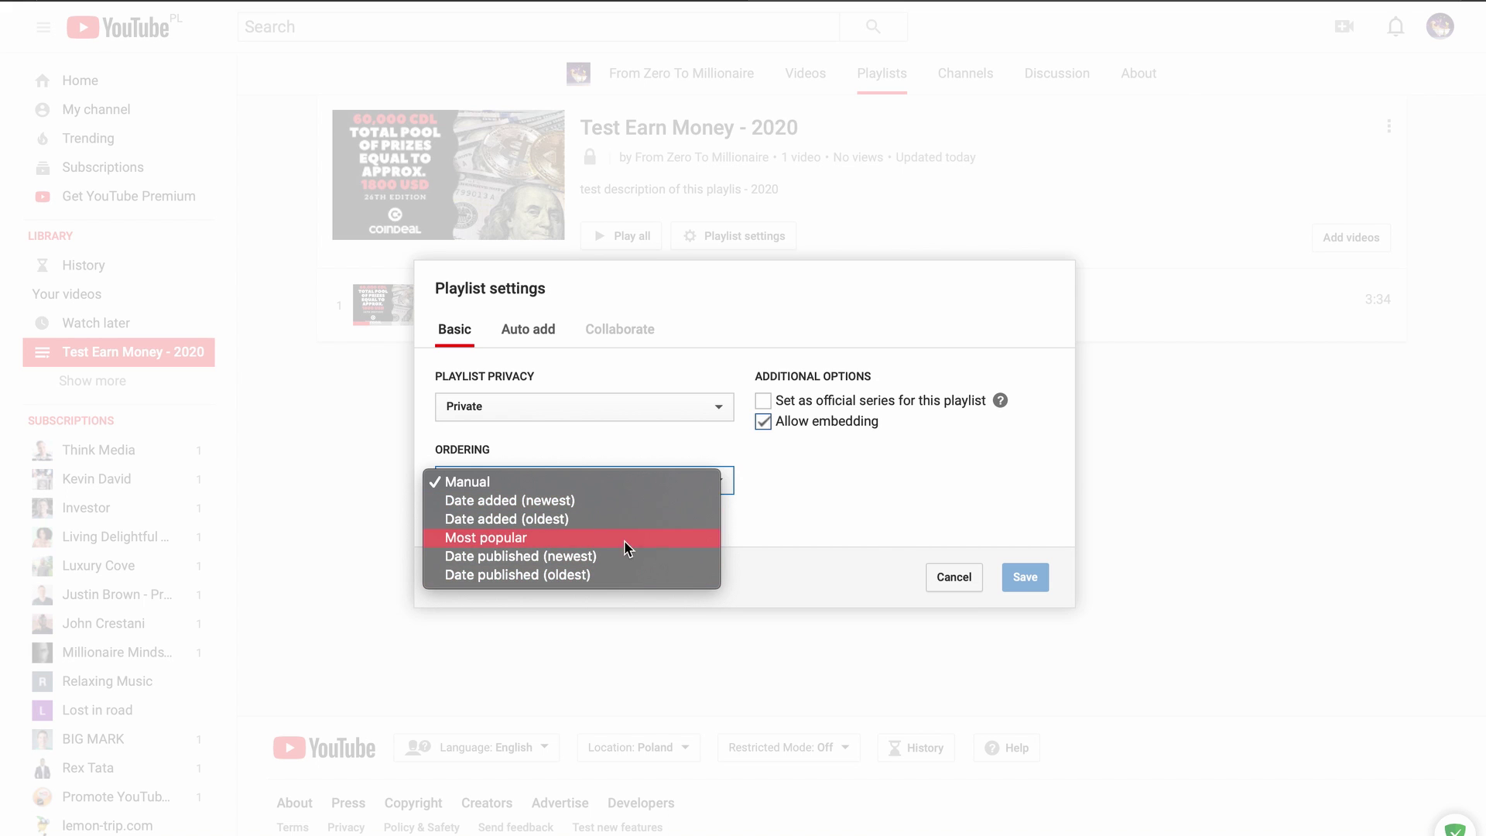
pyautogui.click(898, 551)
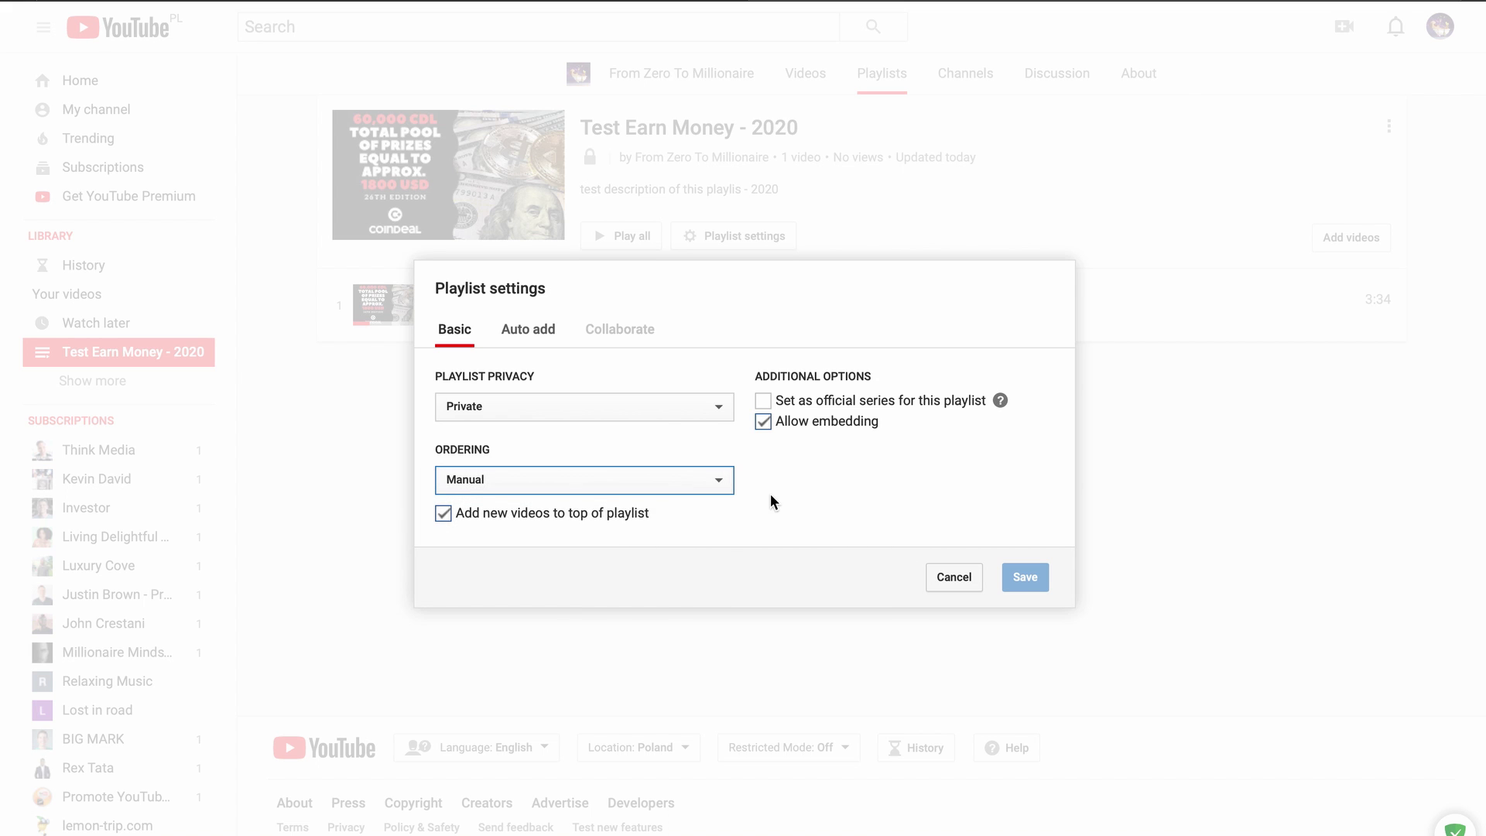
# Draft an auto-add rule for videos whose title contains "vlog", and discard it by cancelling the playlist settings
pyautogui.click(532, 341)
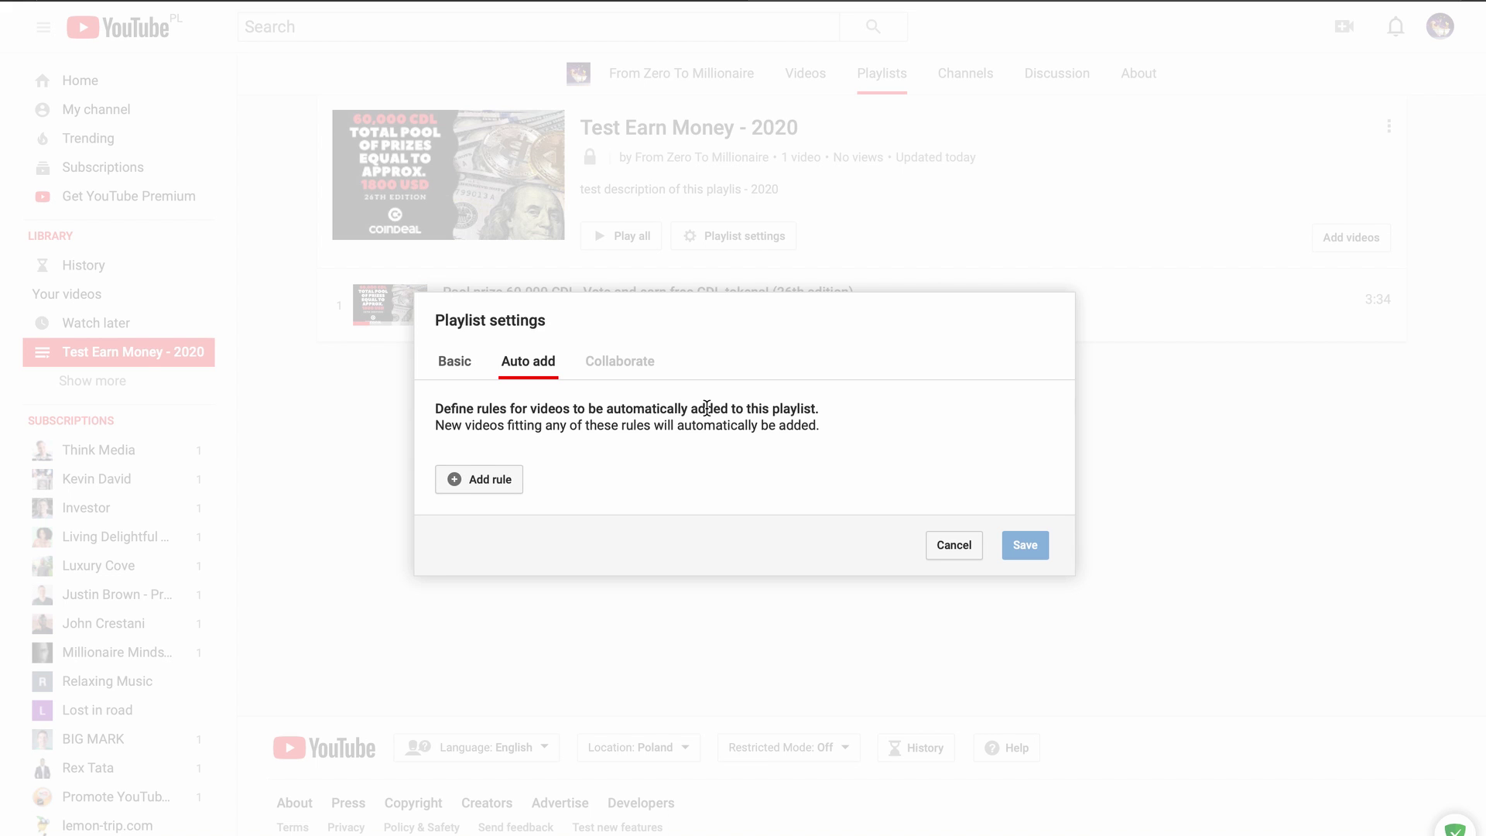
pyautogui.click(485, 489)
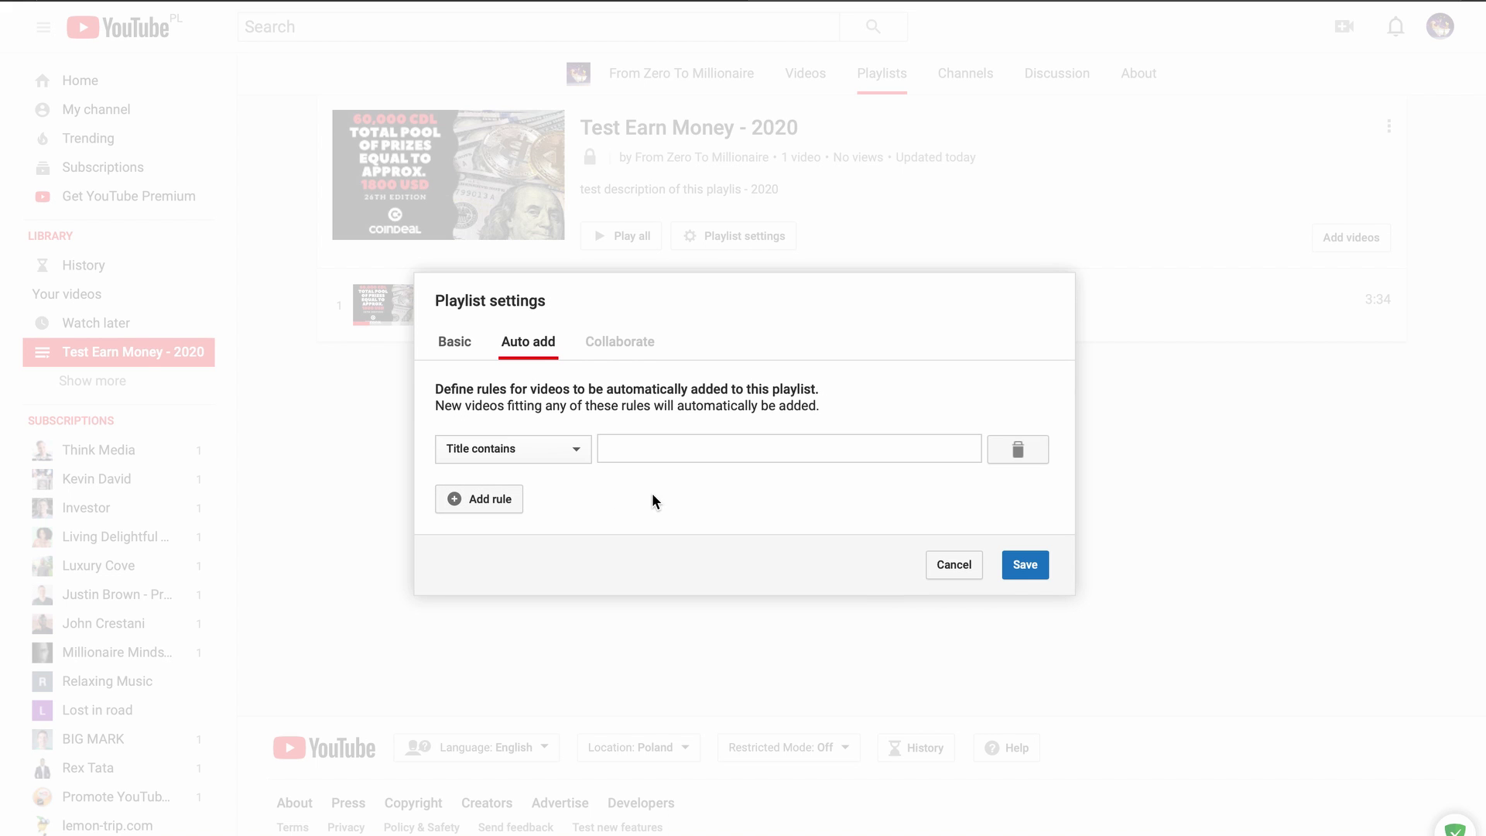
pyautogui.click(531, 453)
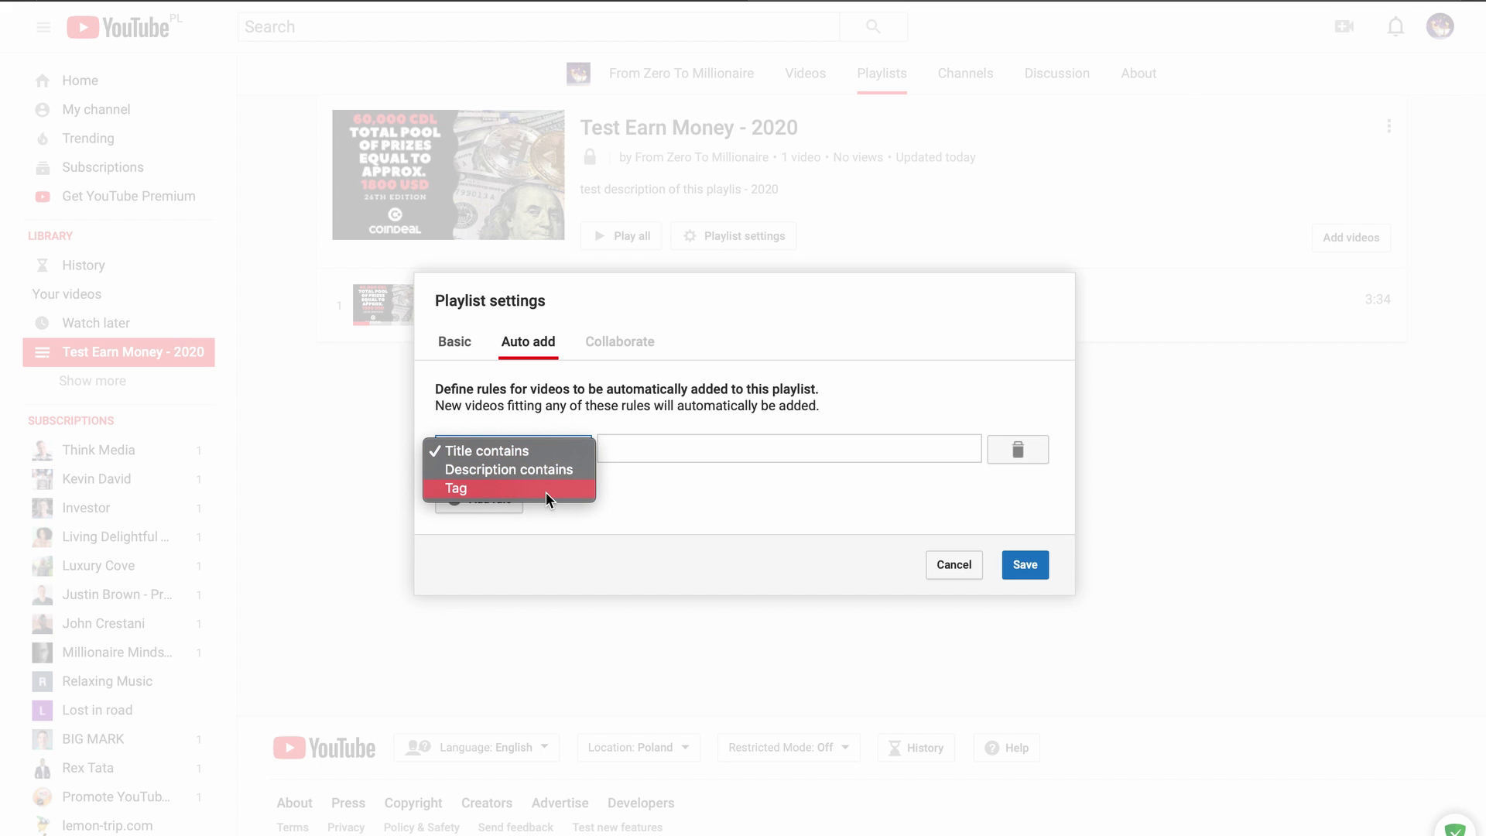
pyautogui.click(495, 451)
pyautogui.click(642, 455)
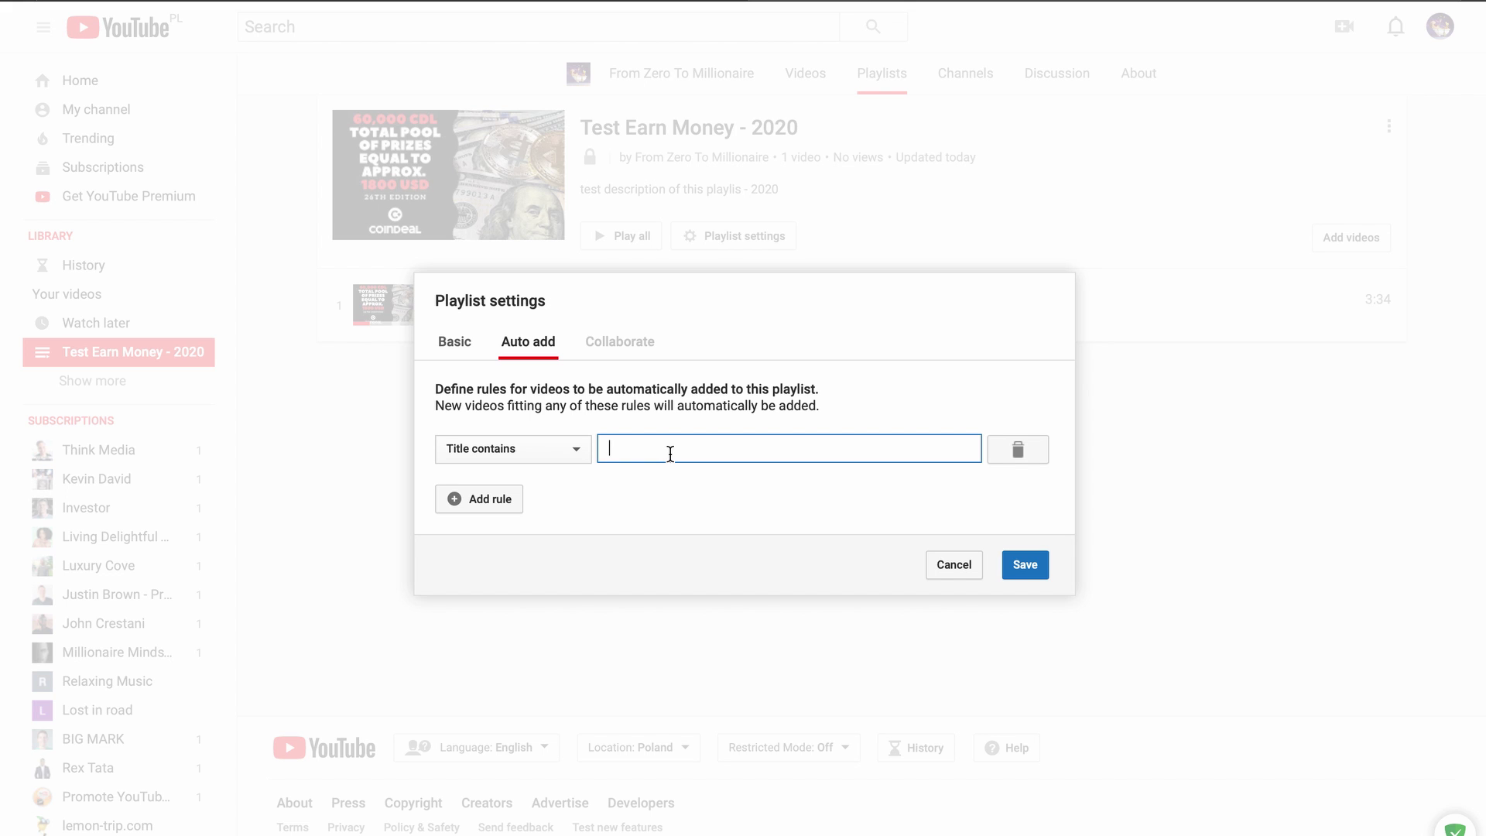
pyautogui.write('vlog')
pyautogui.click(941, 571)
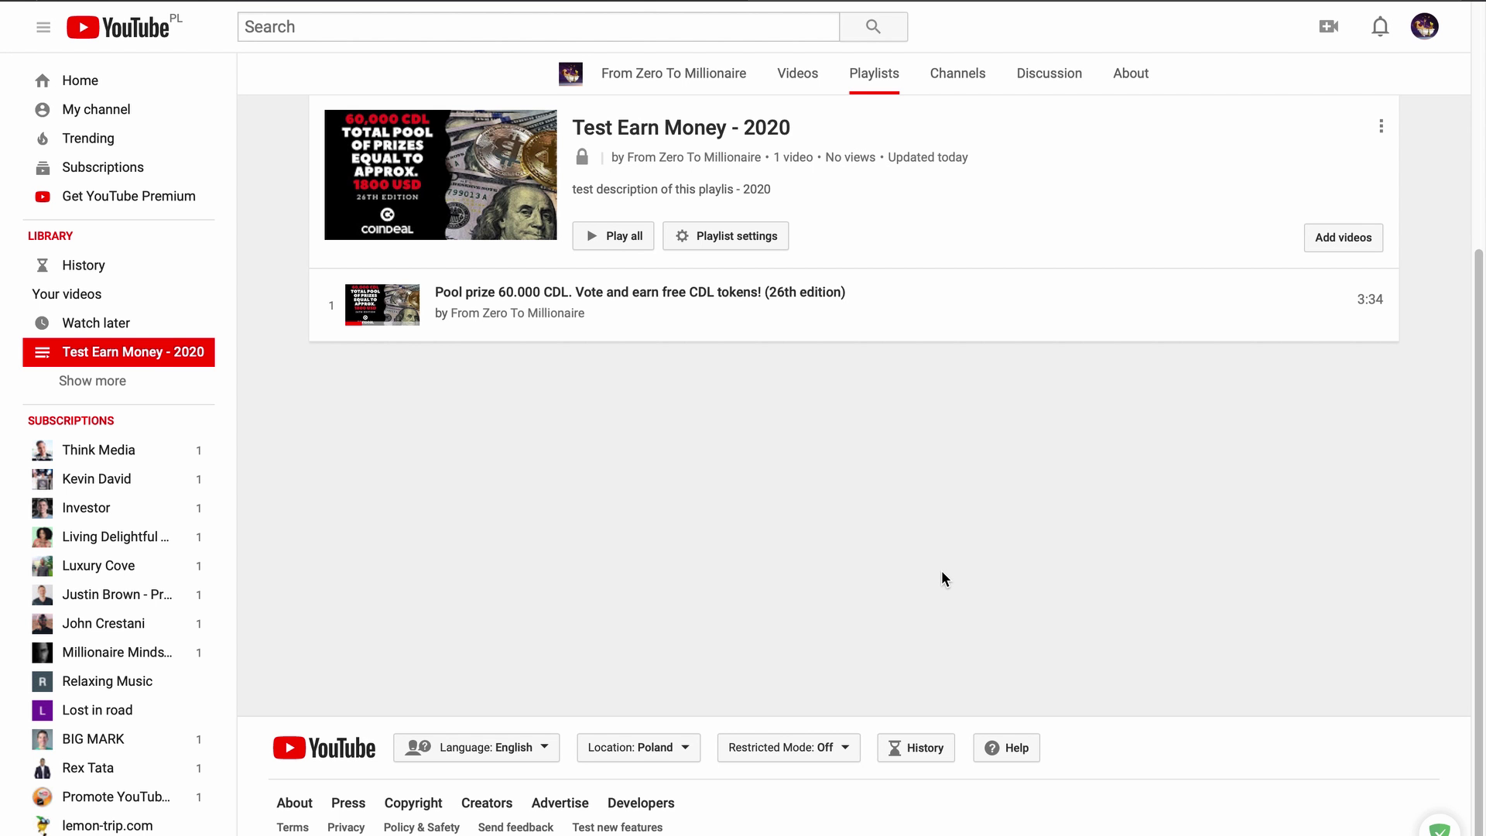